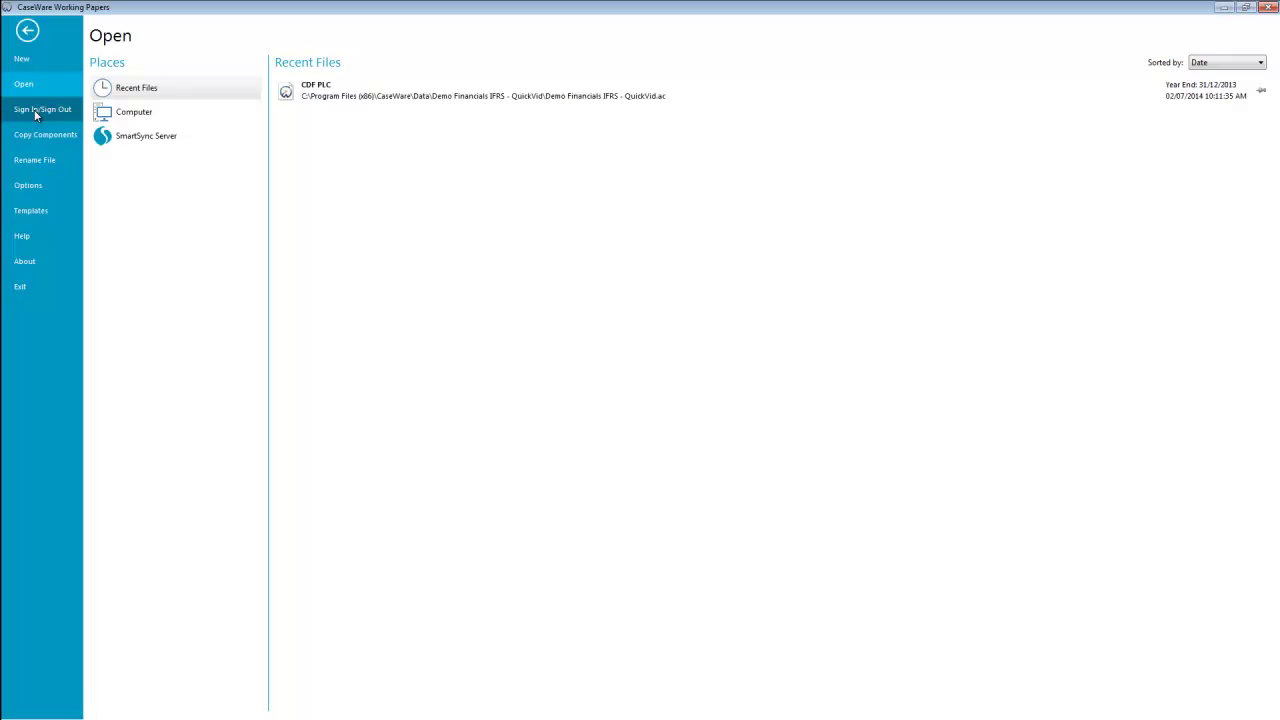
Step: Open the CDF PLC demo engagement, expand Financial Reports, and collapse Template Setup and Control Documents
left_click(493, 97)
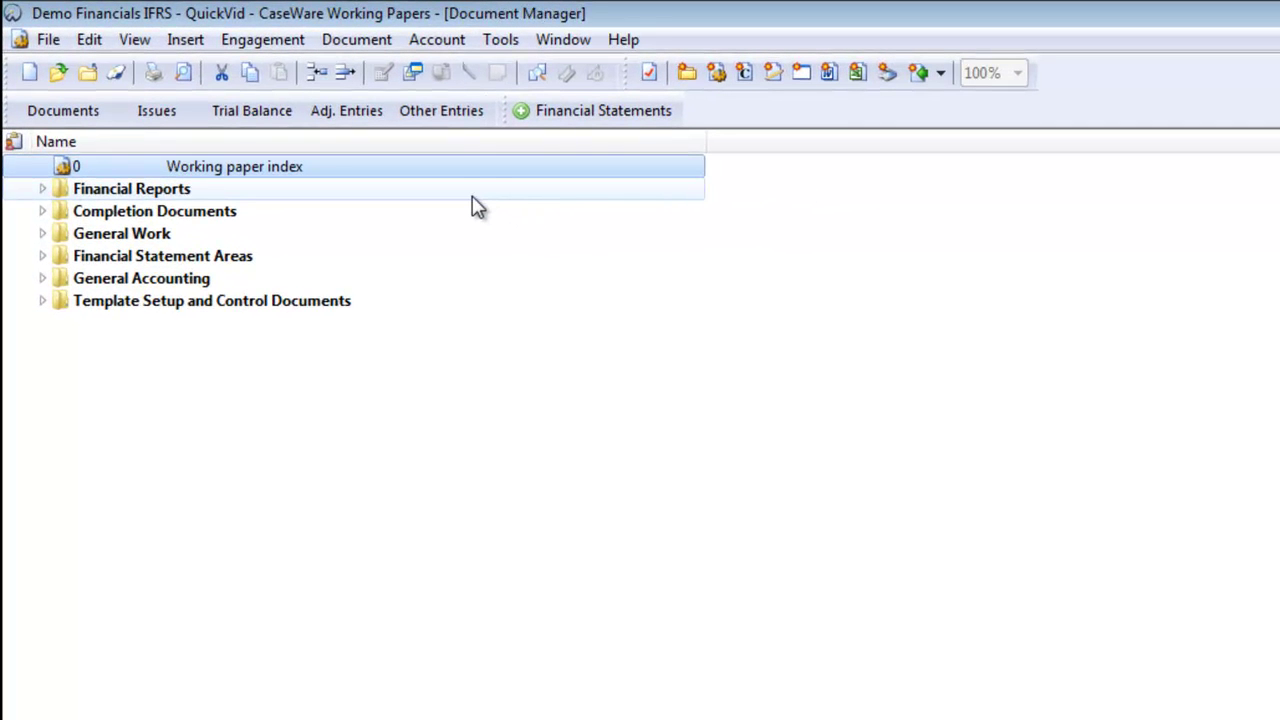
double_click(474, 198)
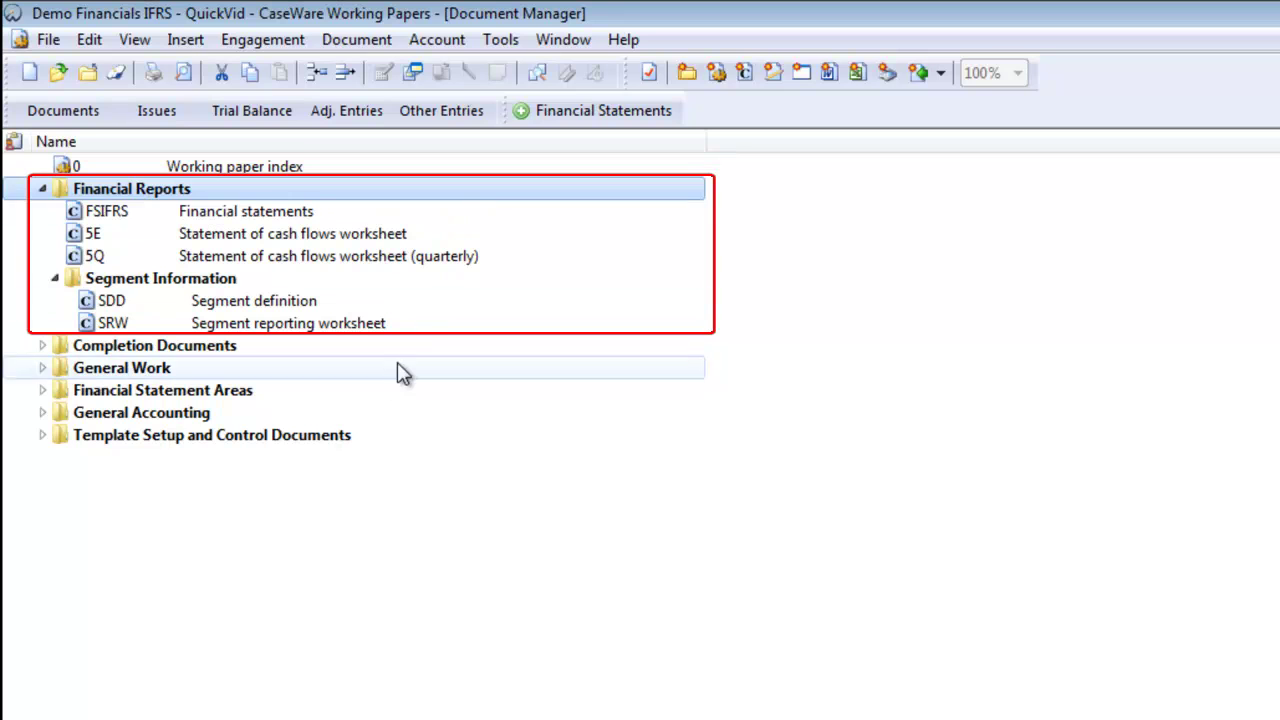
double_click(381, 436)
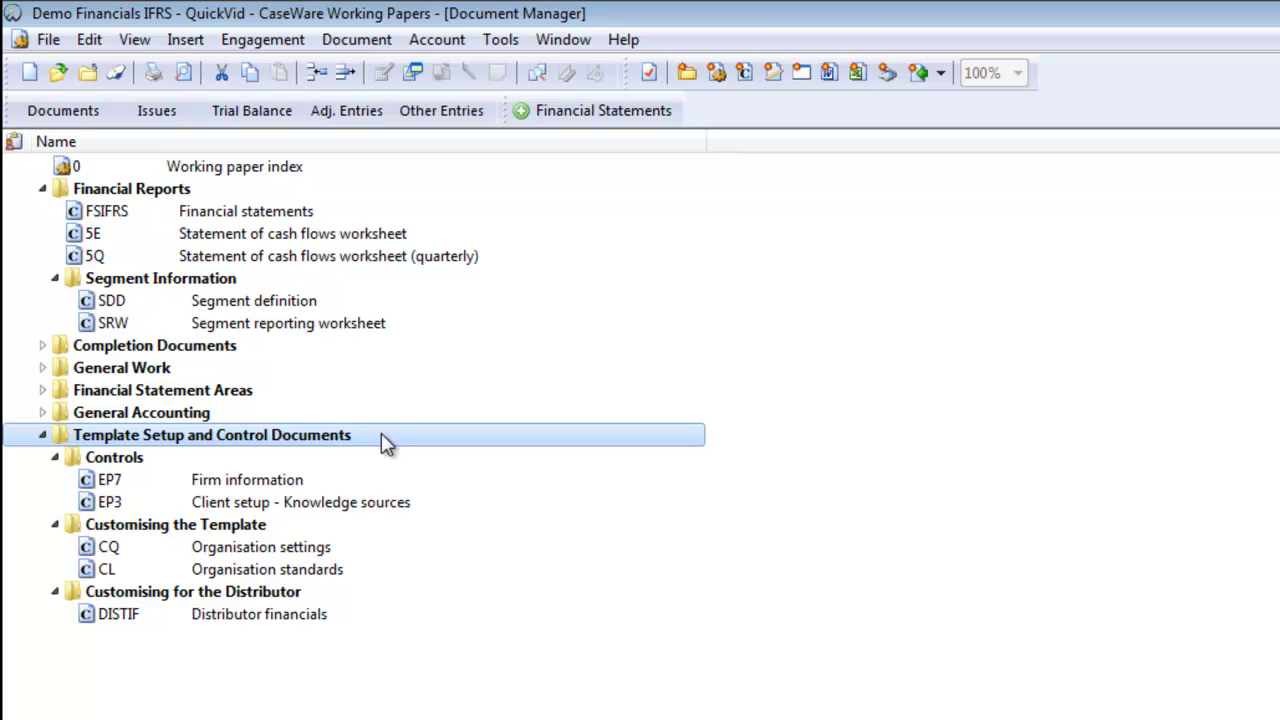
left_click(43, 437)
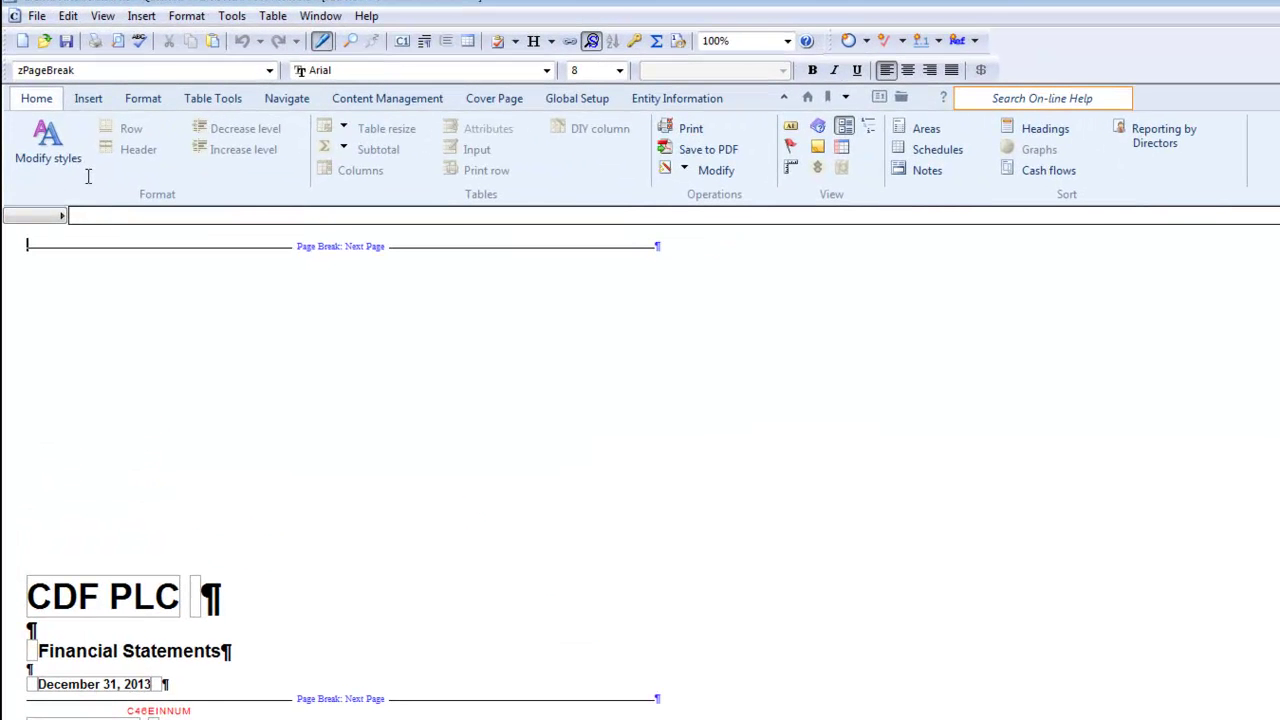
Step: Browse the Insert, Format, Table Tools, Navigate and Content Management ribbon tabs of the financial statements
left_click(91, 104)
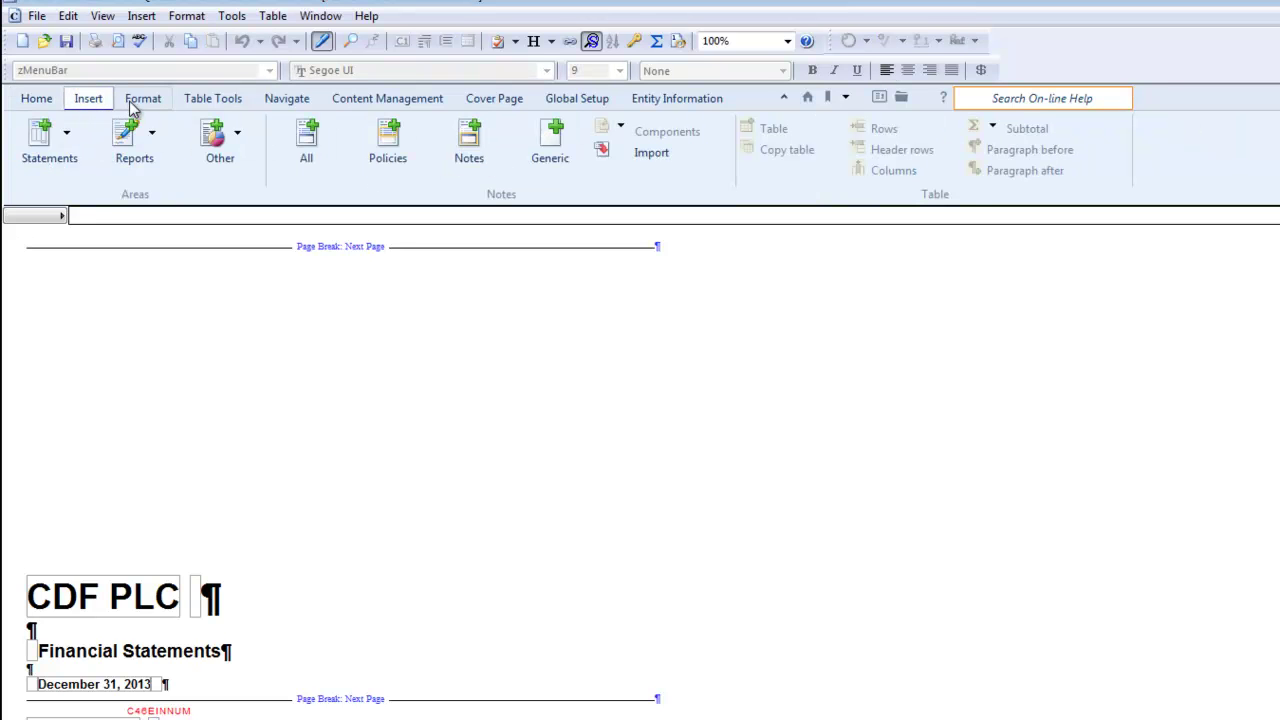
left_click(131, 105)
left_click(207, 106)
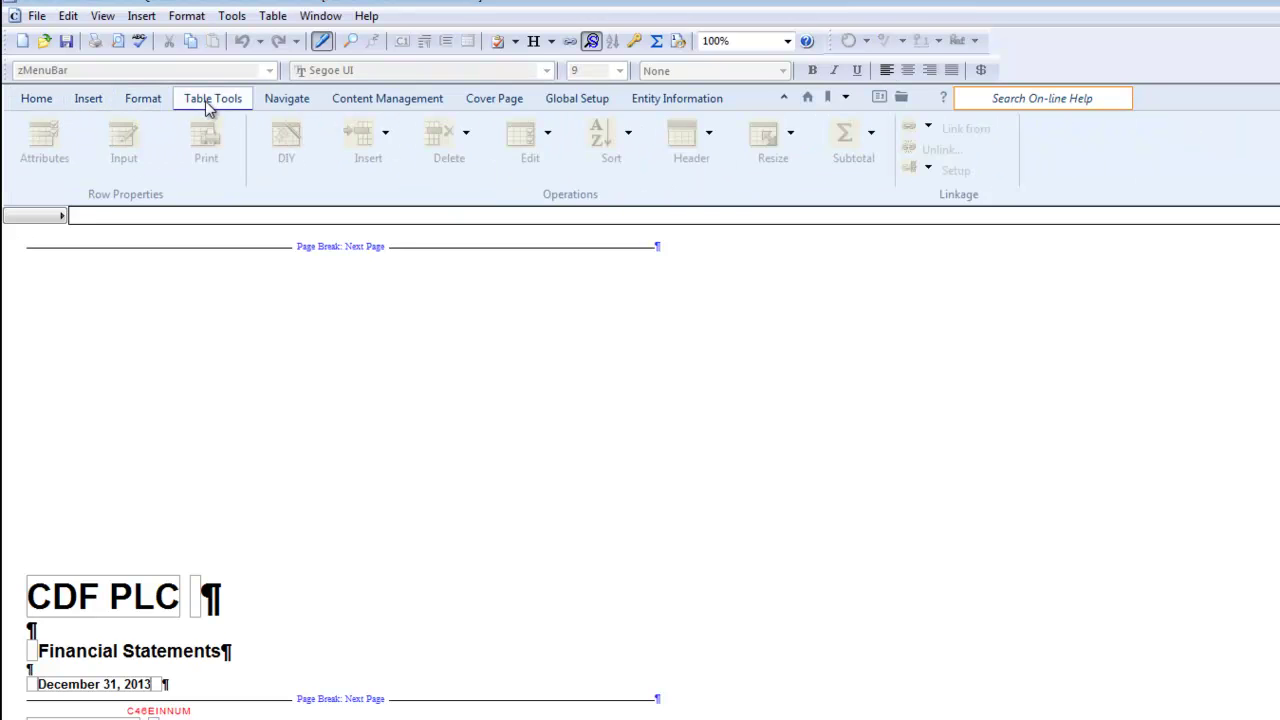
left_click(285, 107)
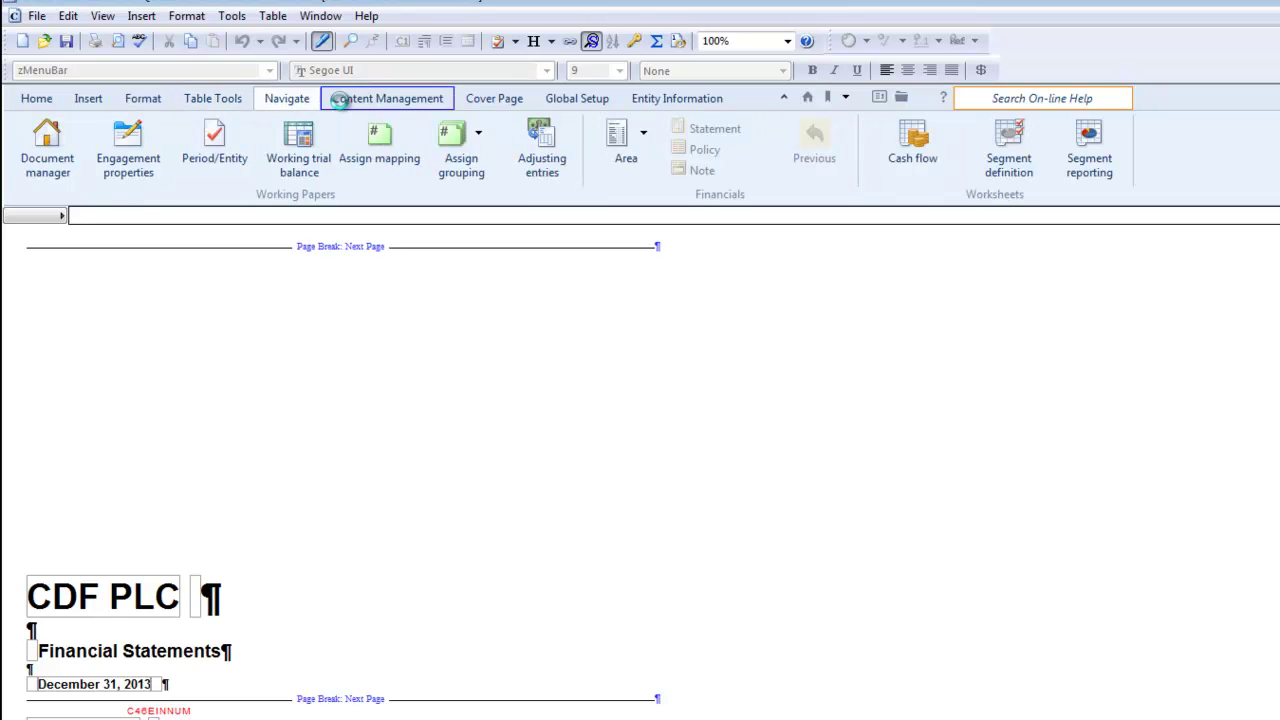
left_click(341, 107)
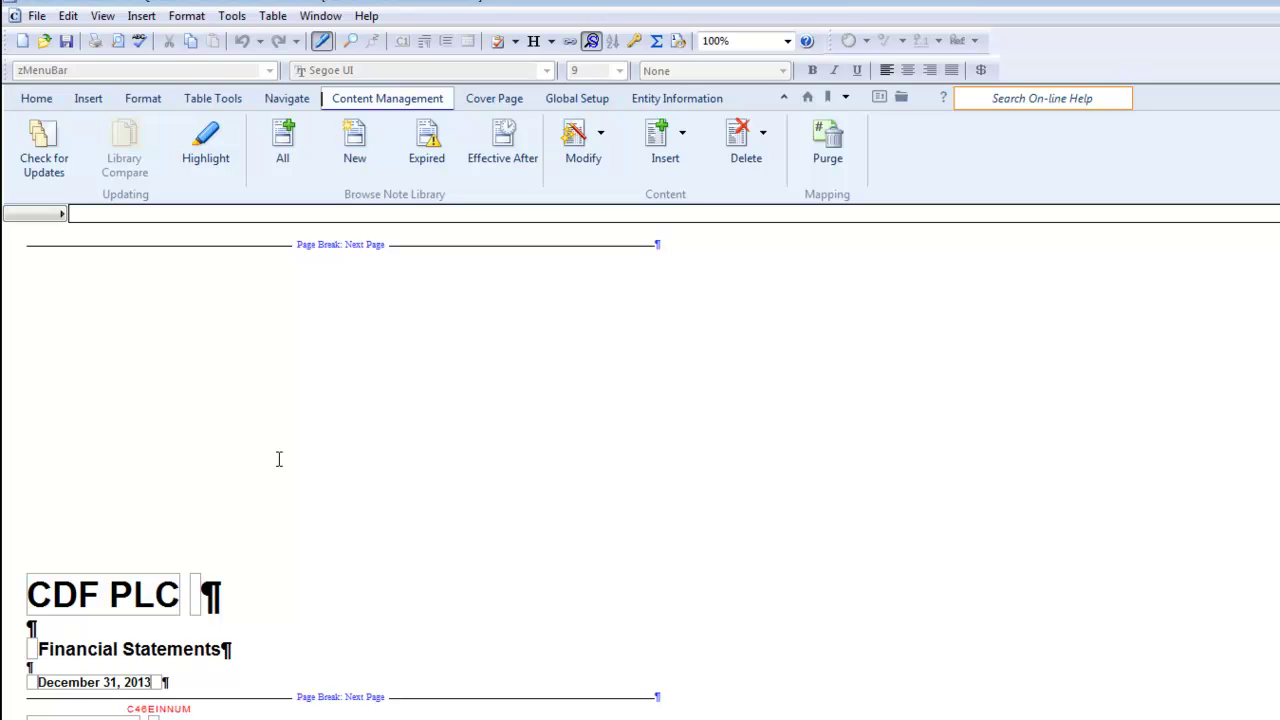
Step: Go from the cover page to the Statement of Financial Position bookmark and activate the statement
left_click(477, 113)
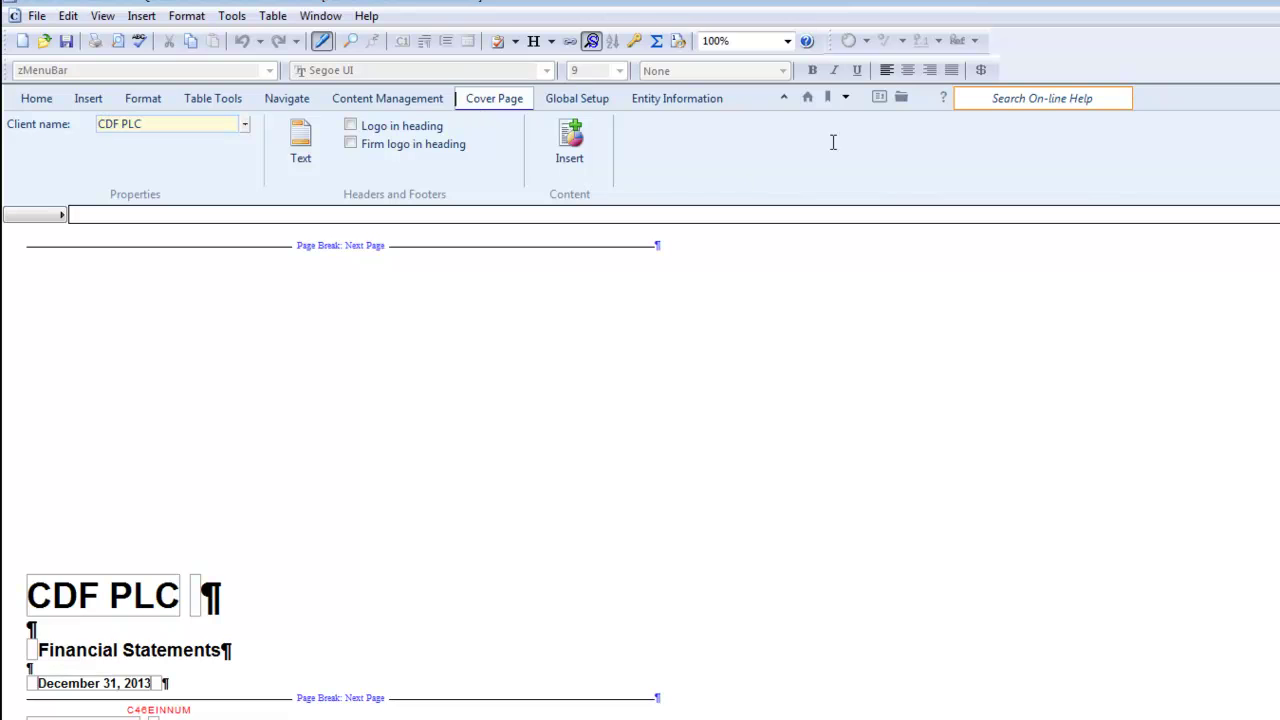
left_click(844, 99)
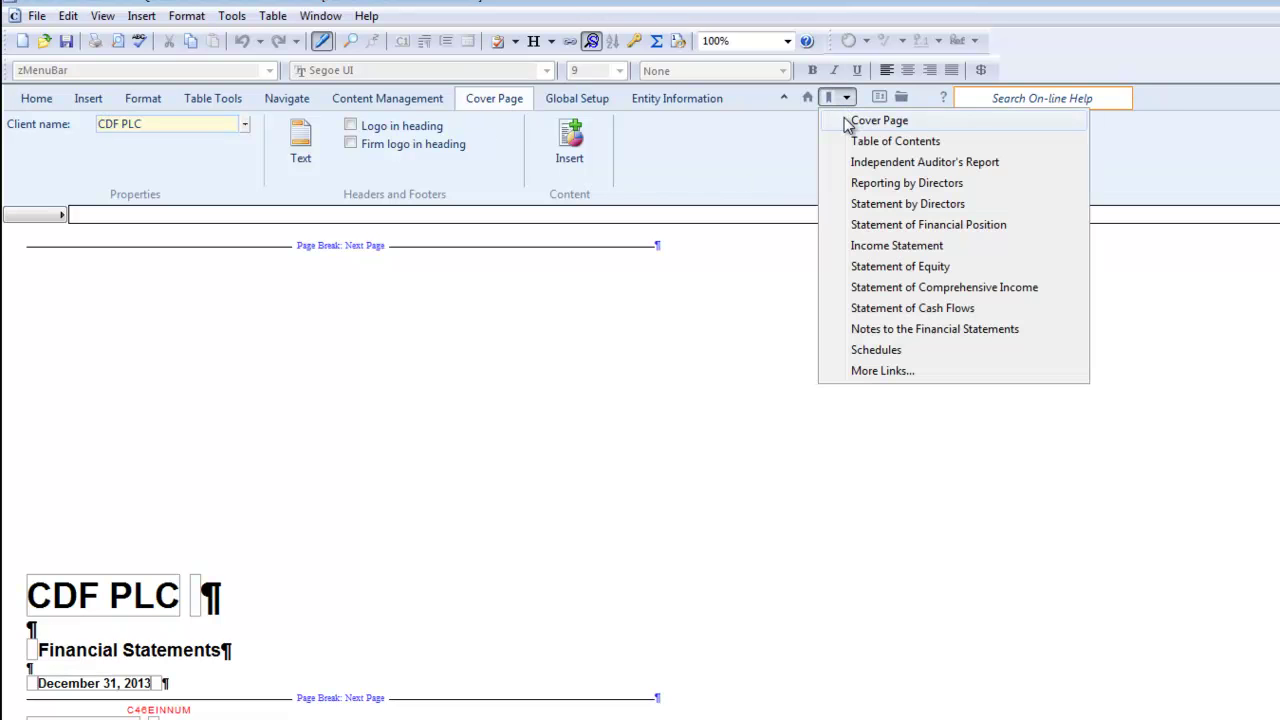
left_click(867, 230)
left_click(382, 349)
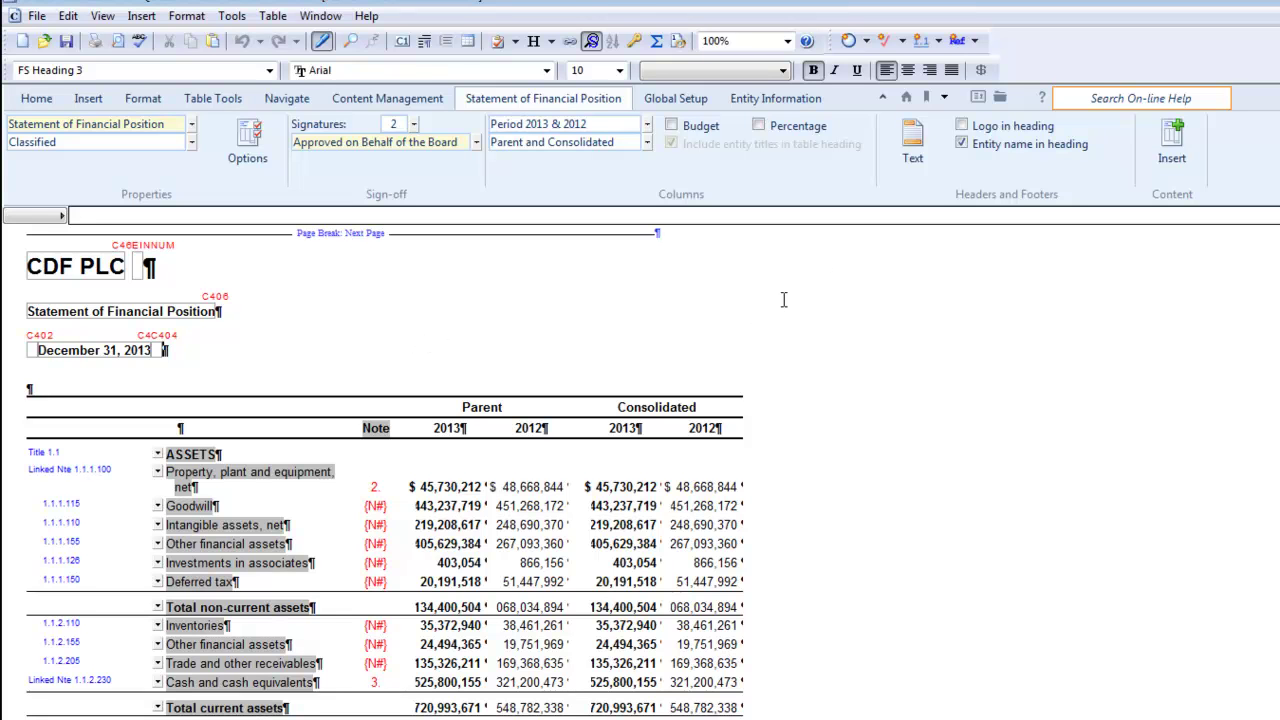
Step: Minimize the ribbon, check the bookmarks list without jumping, then start an online help search
left_click(882, 98)
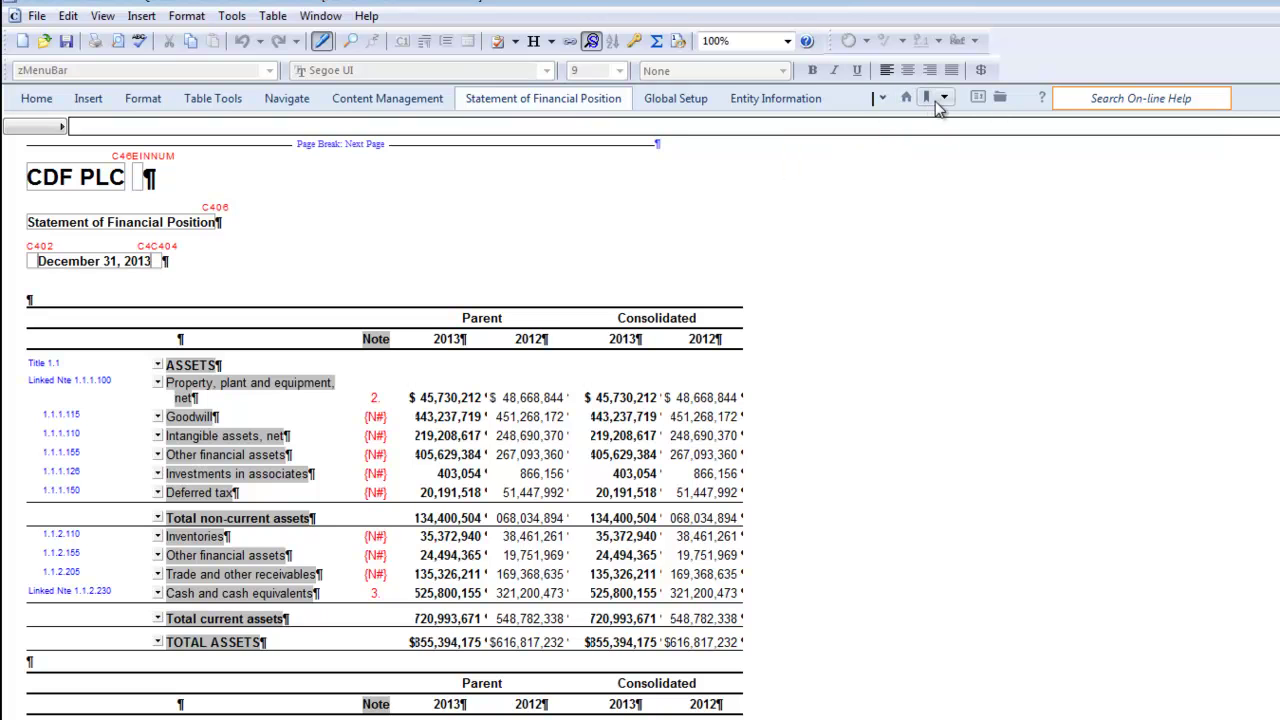
left_click(944, 98)
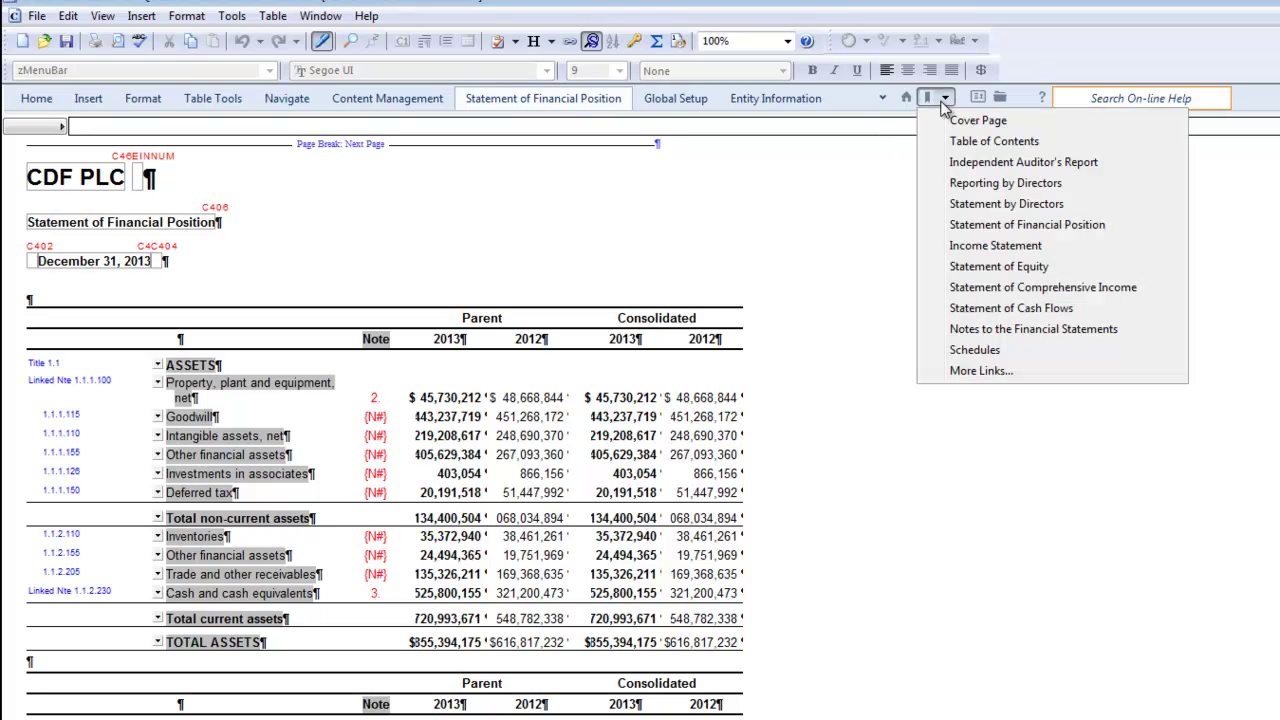
left_click(976, 104)
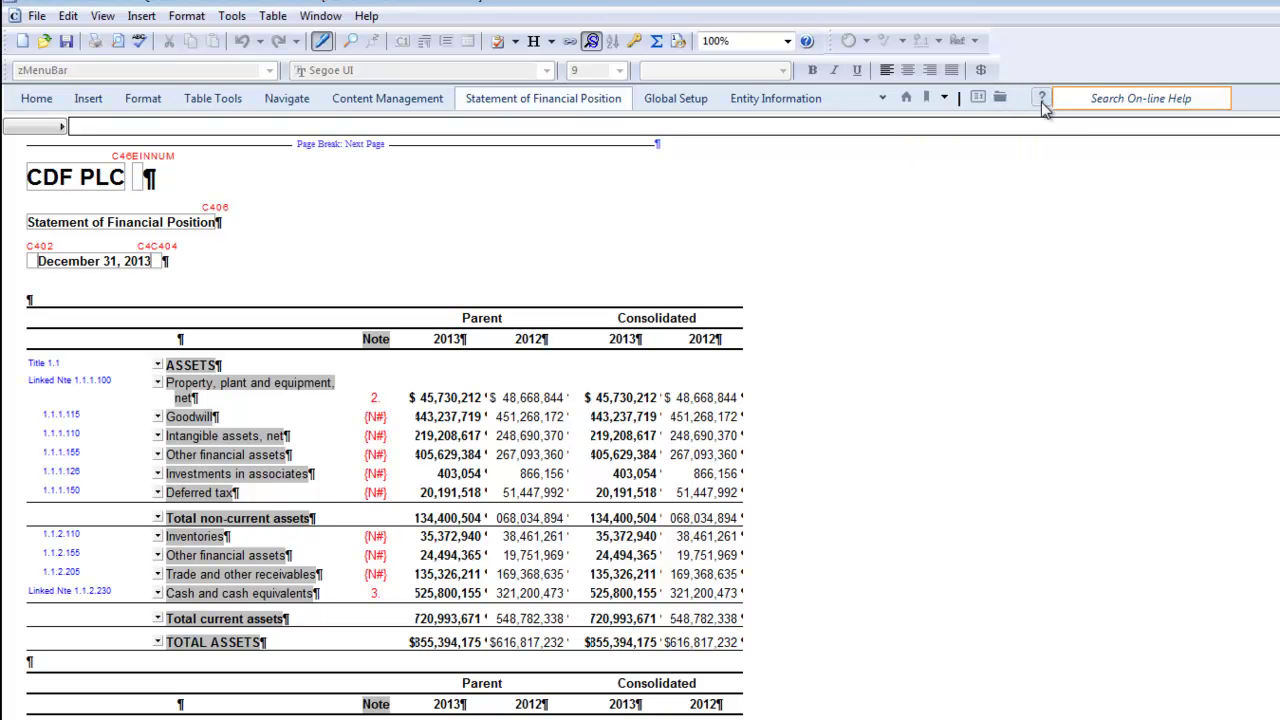
left_click(1101, 106)
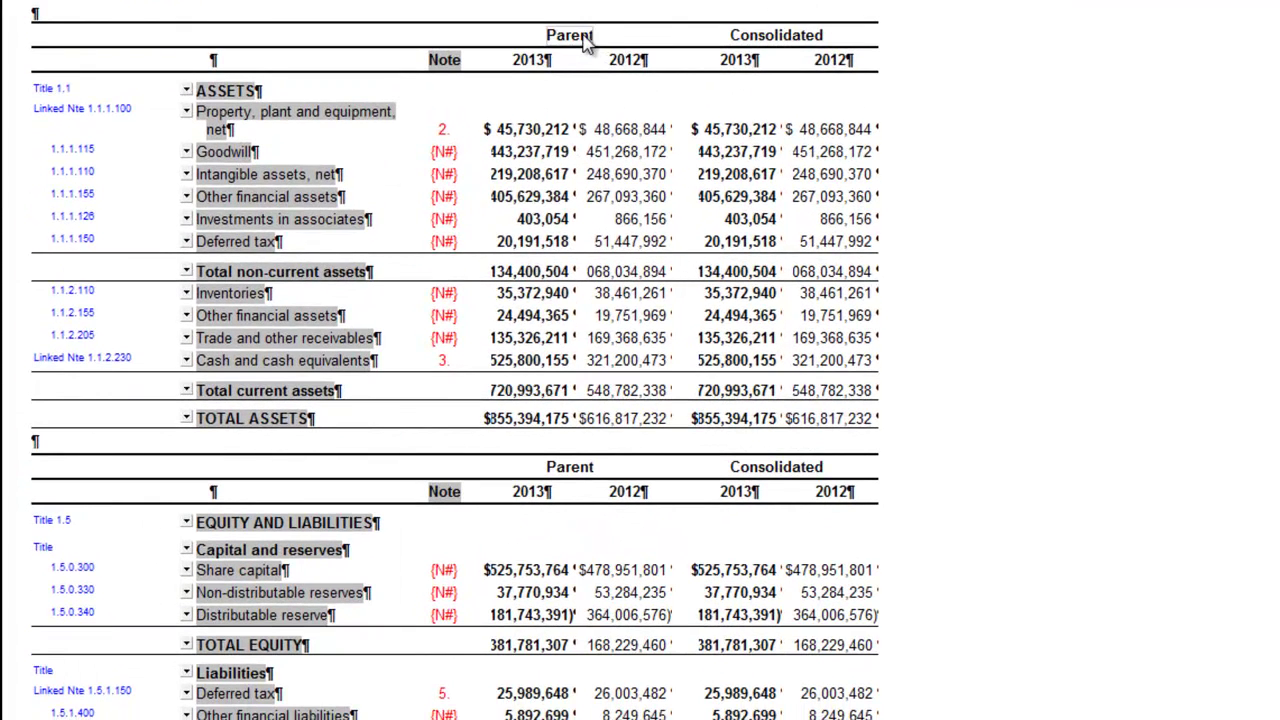
right_click(585, 37)
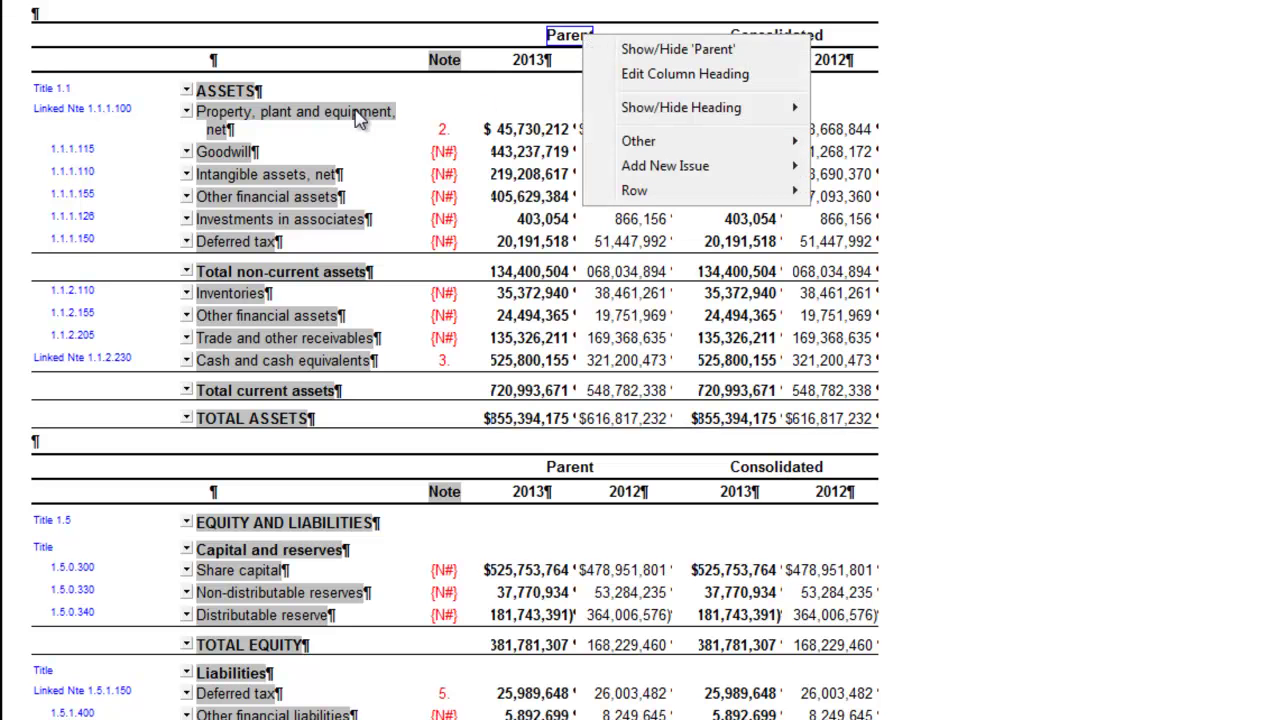
left_click(338, 138)
right_click(338, 138)
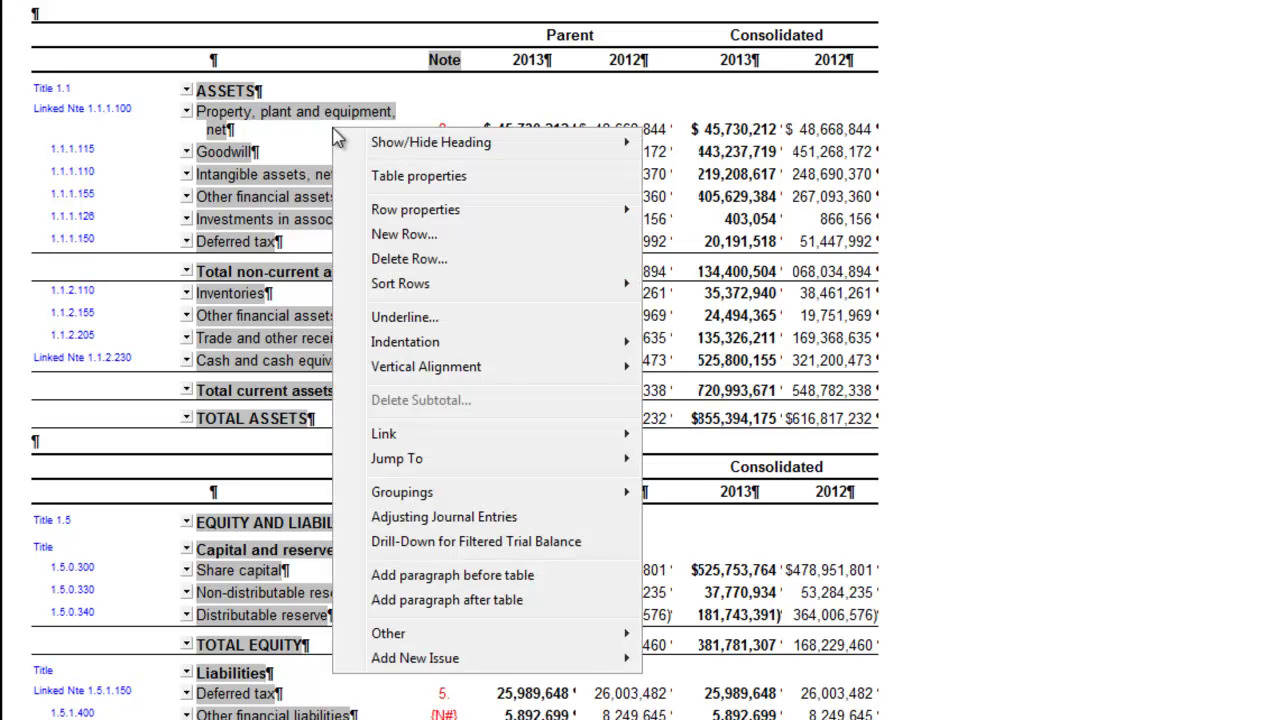
key("Escape")
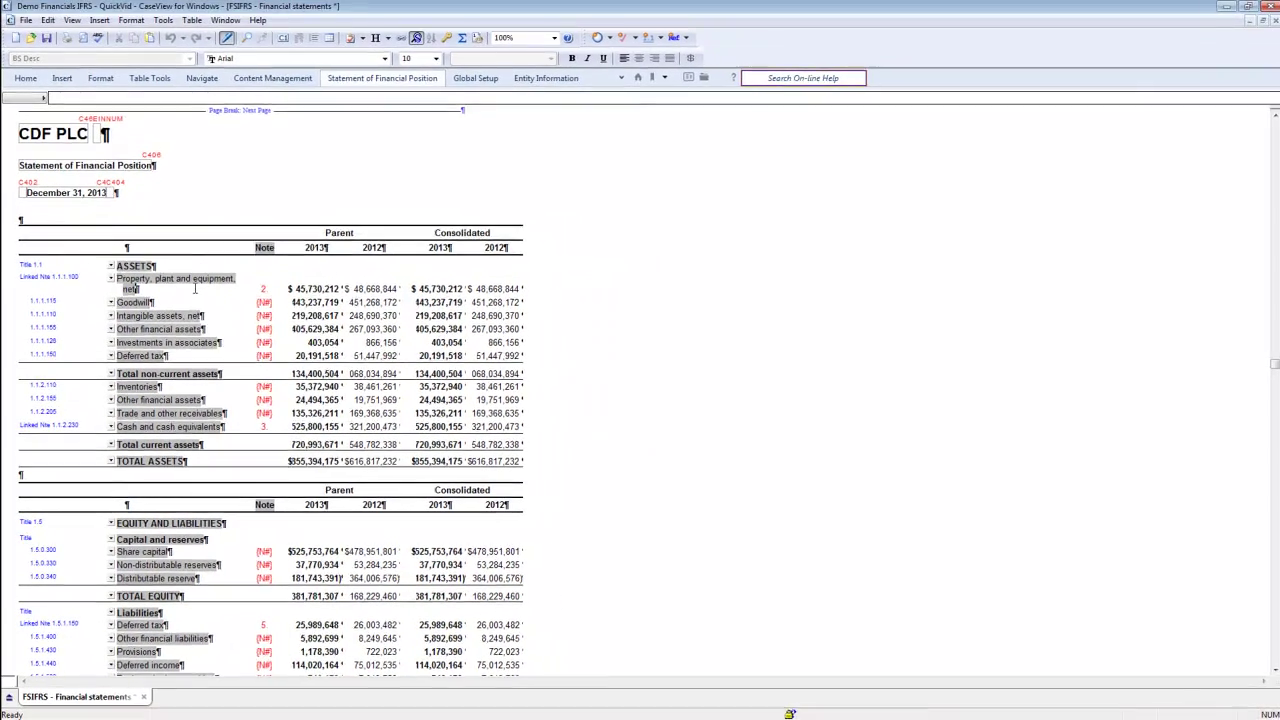